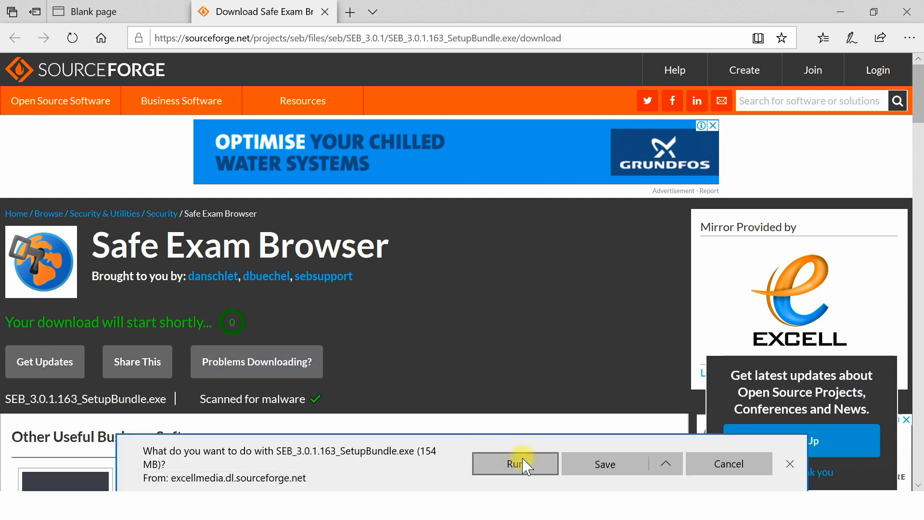
# Download and run SEB_3.0.1.163_SetupBundle.exe from SourceForge
pyautogui.click(545, 467)
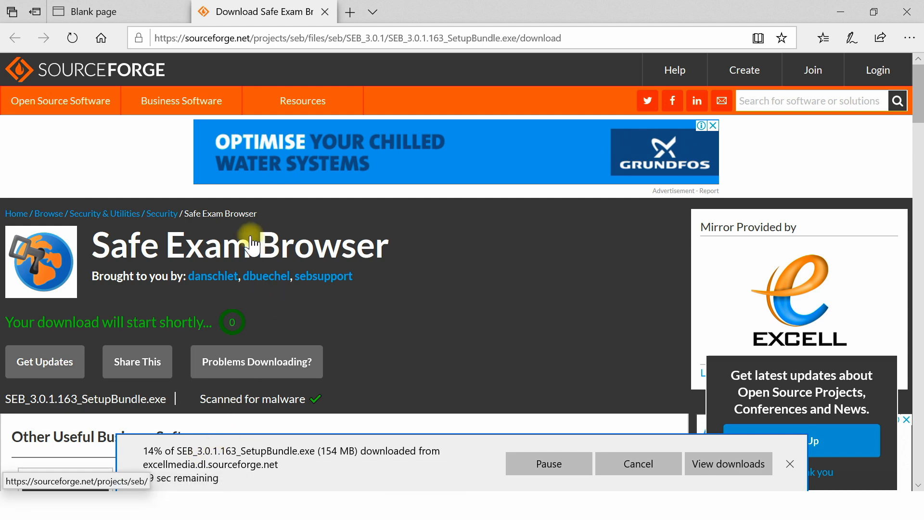
# Search Google for "safe exam browser" in a new tab and view the Windows version on the Download Latest Releases page
pyautogui.hotkey('ctrl', 't')
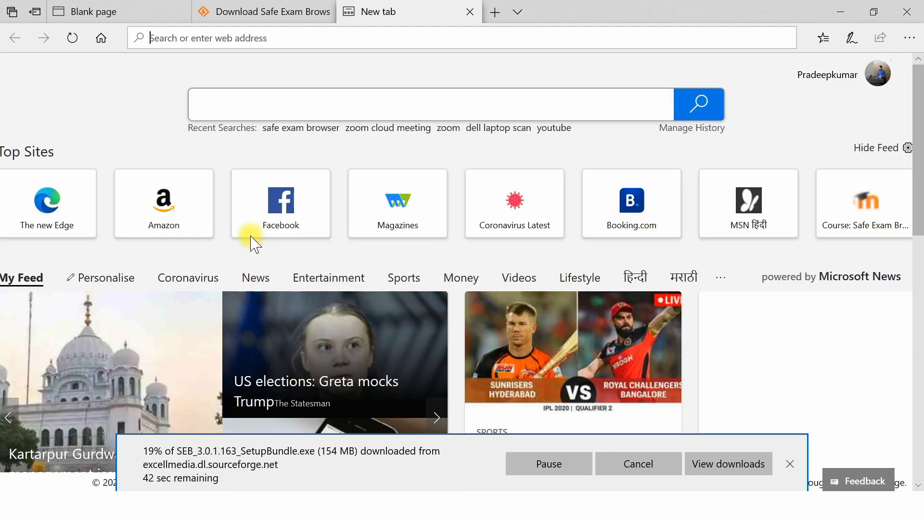
pyautogui.write('google.com/')
pyautogui.press('Return')
pyautogui.write('s')
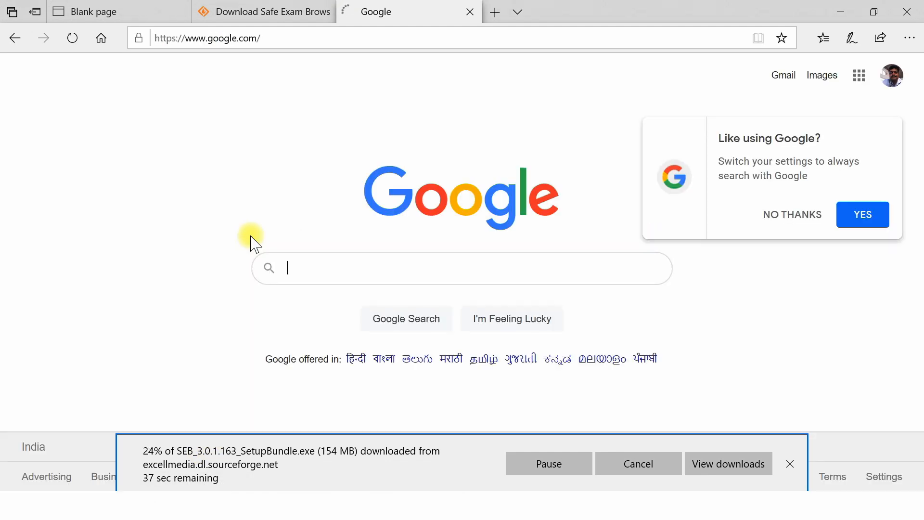
pyautogui.write('afe exa')
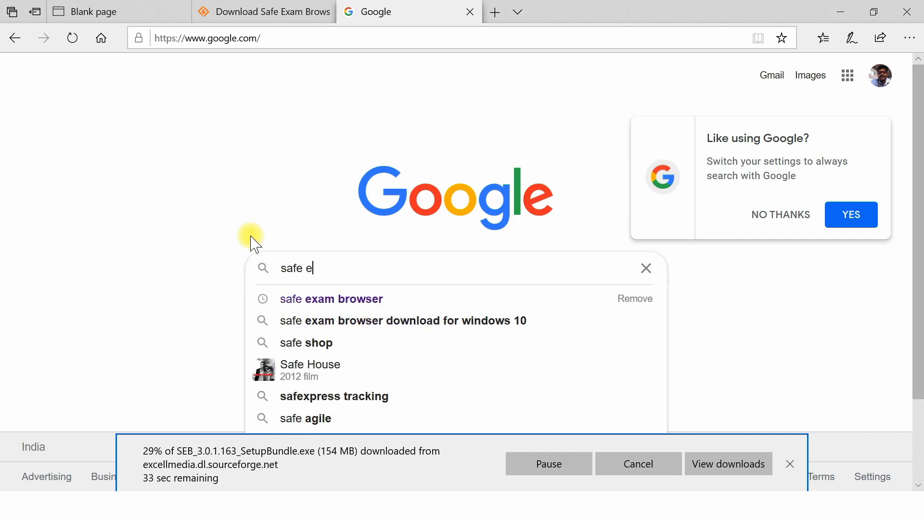
pyautogui.press('Down')
pyautogui.press('Return')
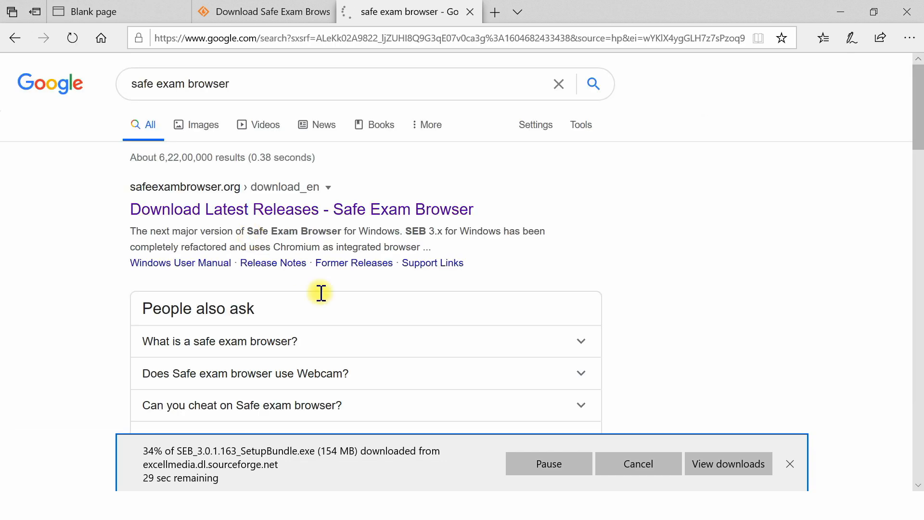
pyautogui.click(283, 208)
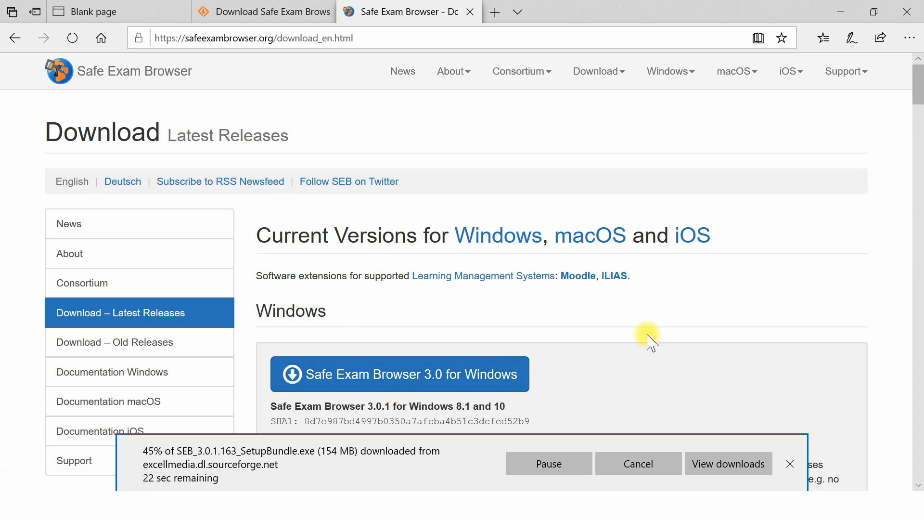
pyautogui.scroll(-4, 648, 337)
pyautogui.scroll(1, 647, 337)
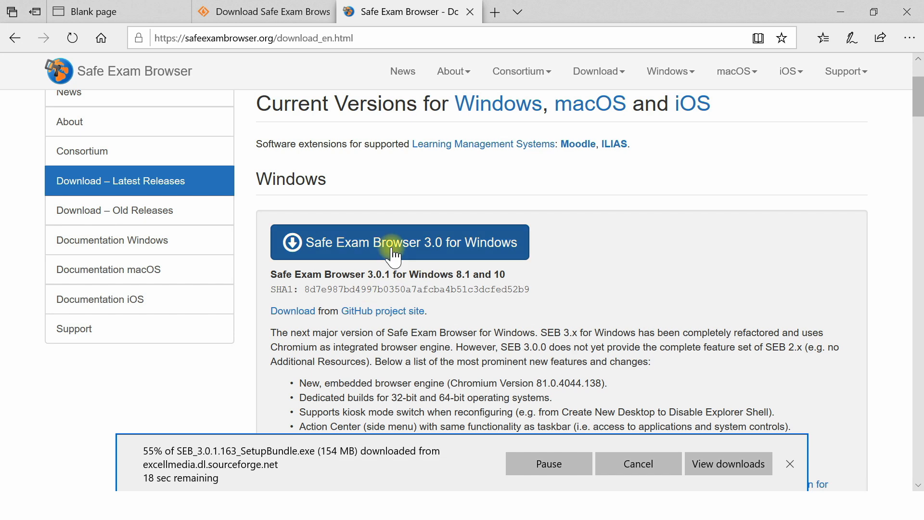
# Open the Zoom website in a new tab
pyautogui.hotkey('ctrl', 't')
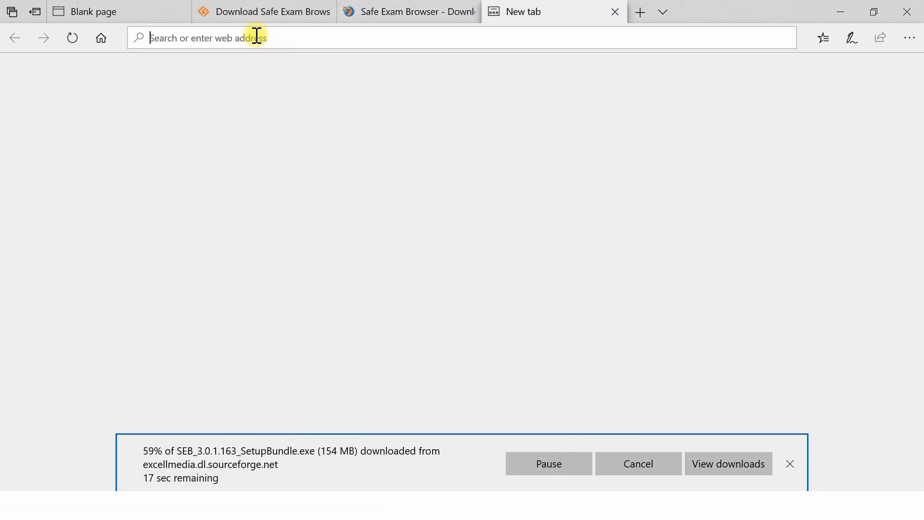
pyautogui.write('zoom')
pyautogui.press('Return')
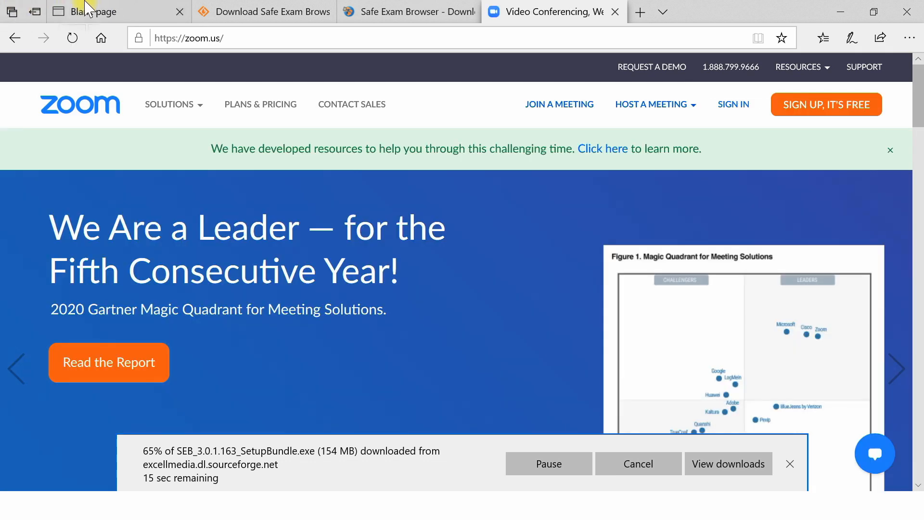
# Search Google for "zoom" and open the Zoom Download page from the results
pyautogui.click(190, 42)
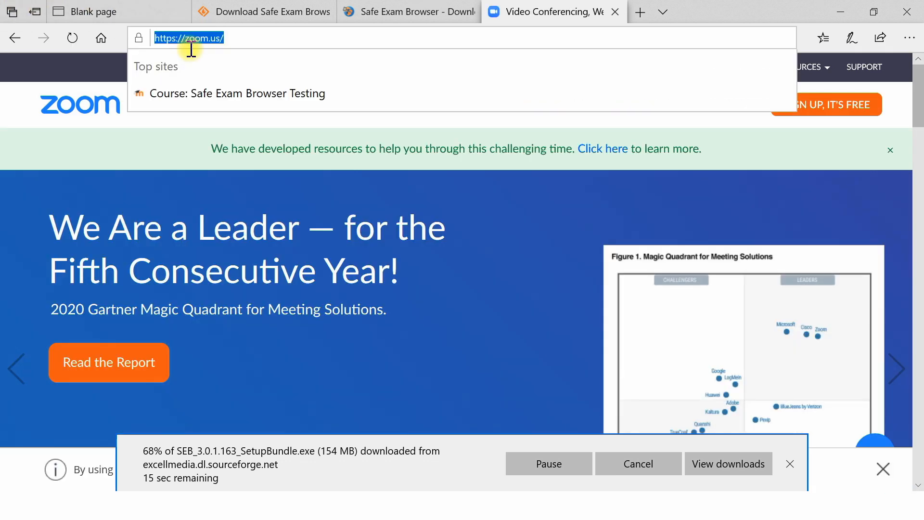
pyautogui.write('goo')
pyautogui.press('Return')
pyautogui.write('zoom')
pyautogui.press('Return')
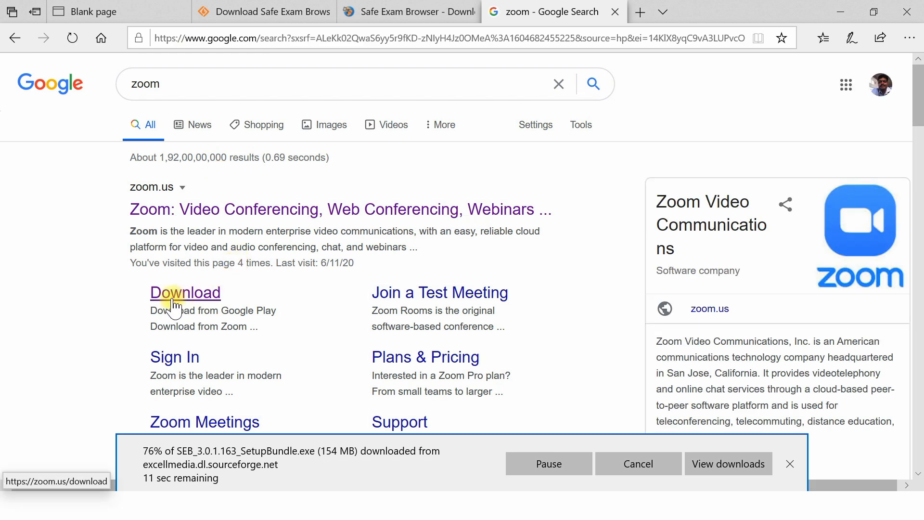
pyautogui.click(202, 295)
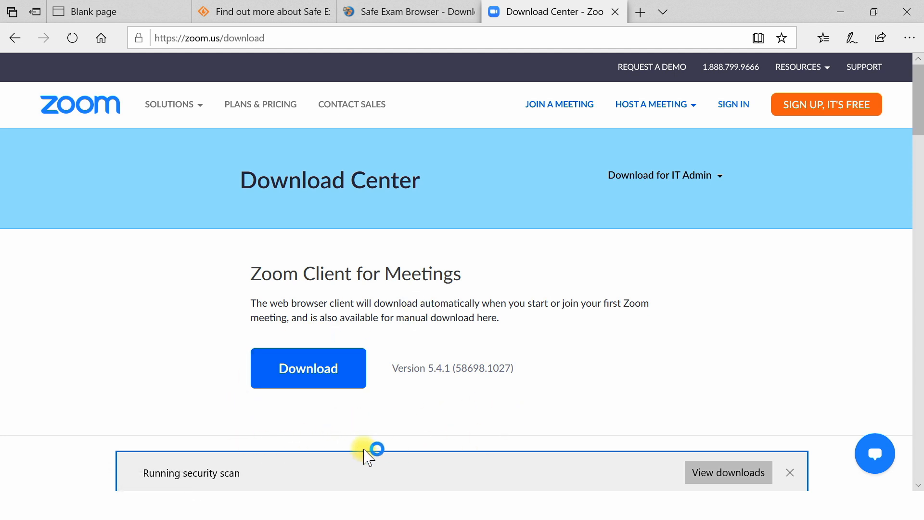
# Install Safe Exam Browser 3.0.1.163, accepting the license terms and allowing device changes, and close the installer and downloads list
pyautogui.click(795, 470)
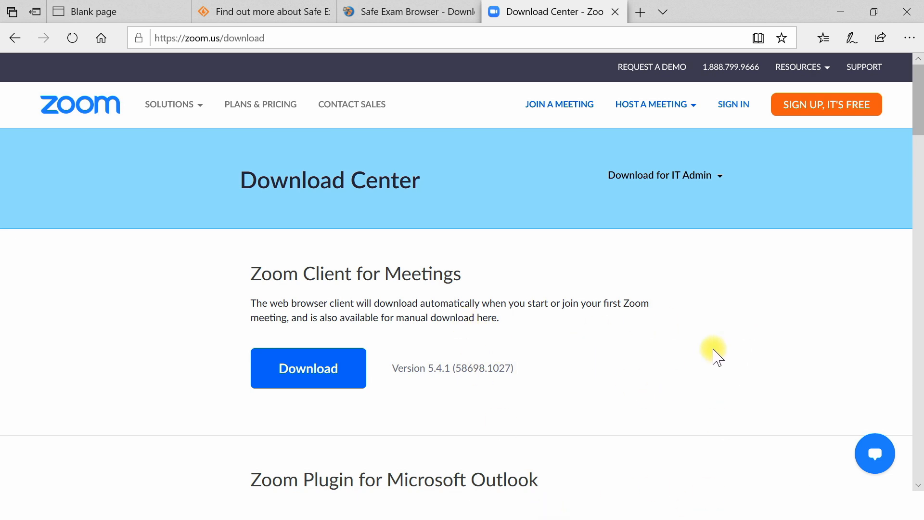
pyautogui.hotkey('ctrl', 'j')
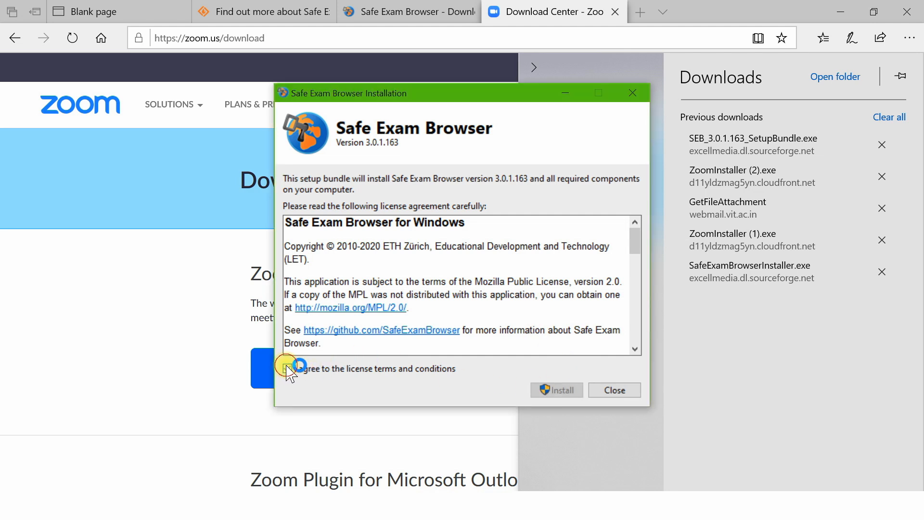
pyautogui.click(554, 391)
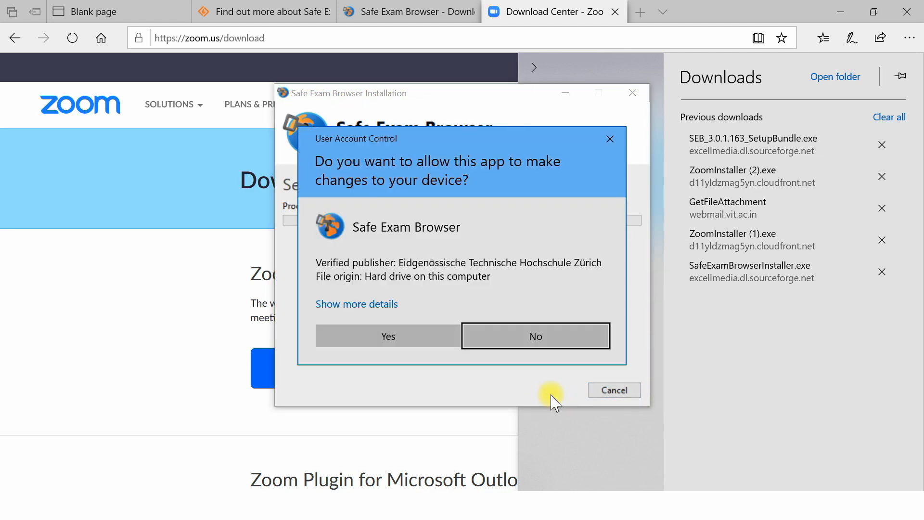
pyautogui.press('Left')
pyautogui.press('Return')
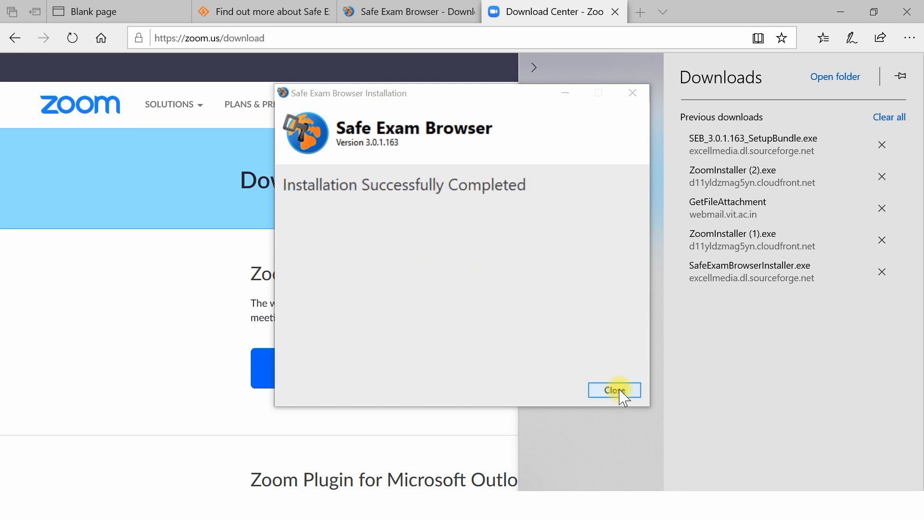
pyautogui.click(615, 390)
pyautogui.click(456, 140)
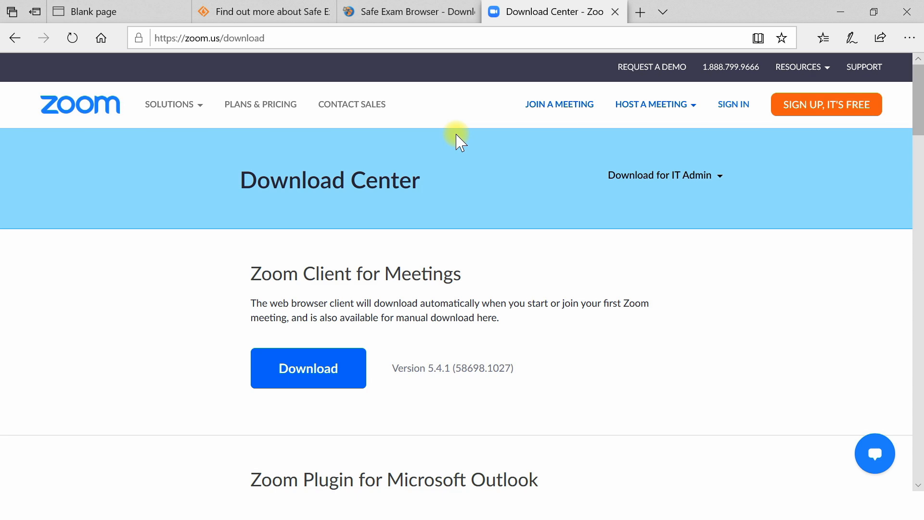
# Switch to the slide show and advance to the Step 2 - Moodle slide
pyautogui.hotkey('alt', 'Tab')
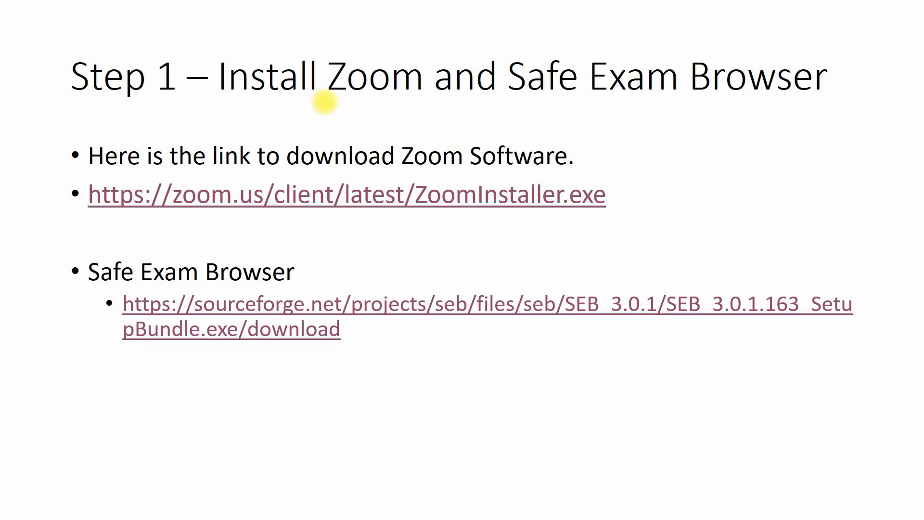
pyautogui.click(556, 82)
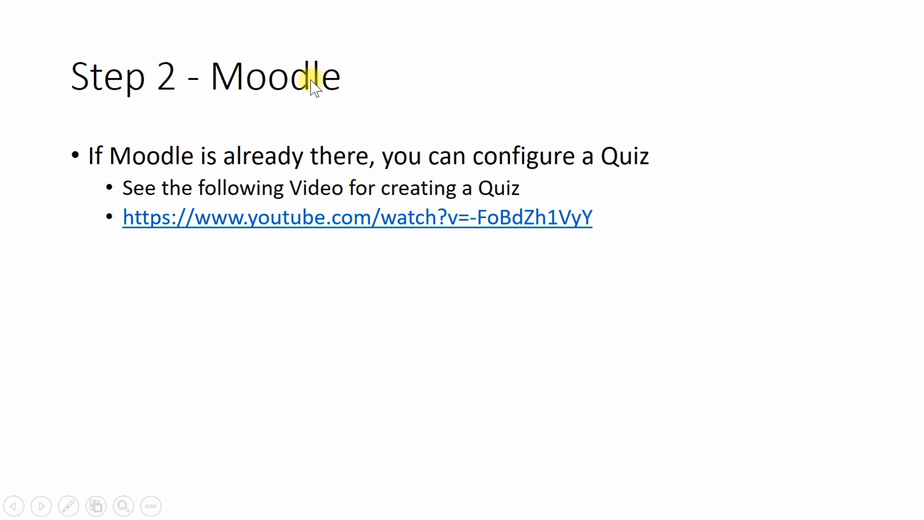
# Switch back to the browser and load the Moodle page 115.240.194.24/vitcc/course/view.php?id=418 in the blank tab
pyautogui.hotkey('alt', 'Tab')
pyautogui.press('Tab')
pyautogui.hotkey('shift', 'Tab')
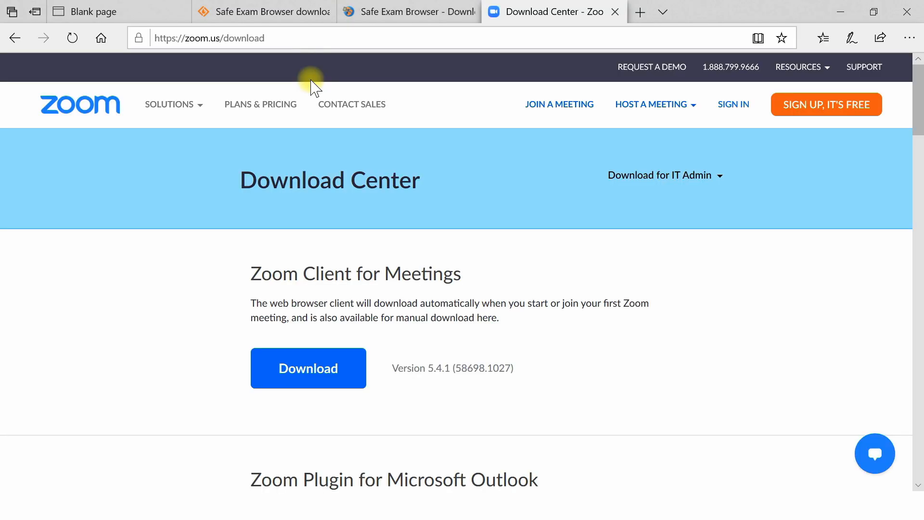
pyautogui.hotkey('ctrl', 'Tab')
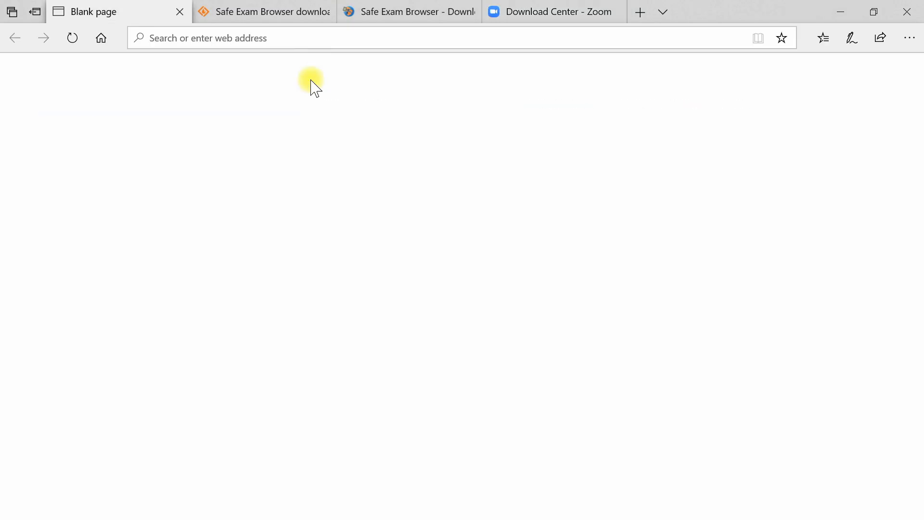
pyautogui.click(342, 37)
pyautogui.write('11')
pyautogui.press('End')
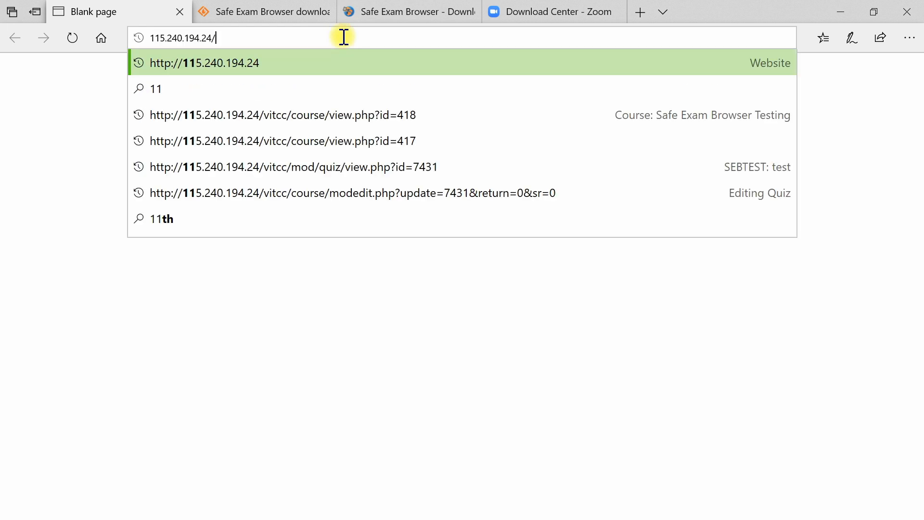
pyautogui.write('vitc')
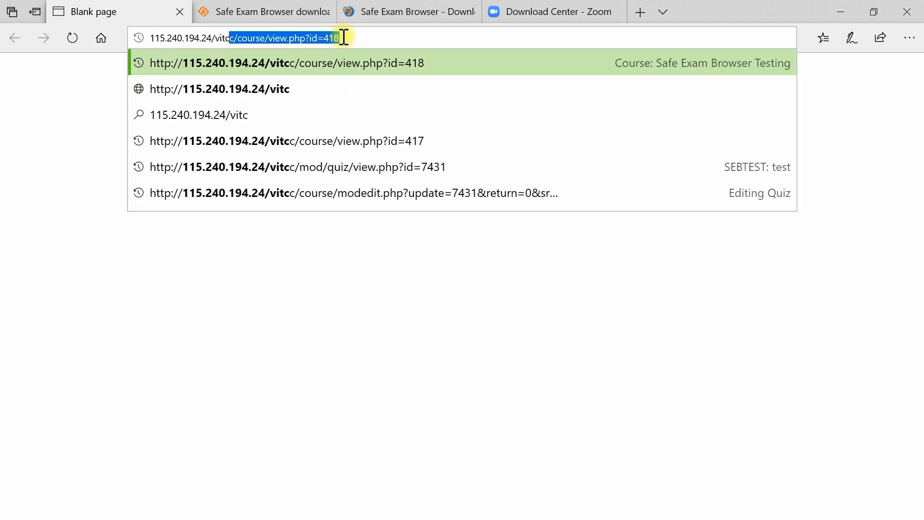
pyautogui.press('Return')
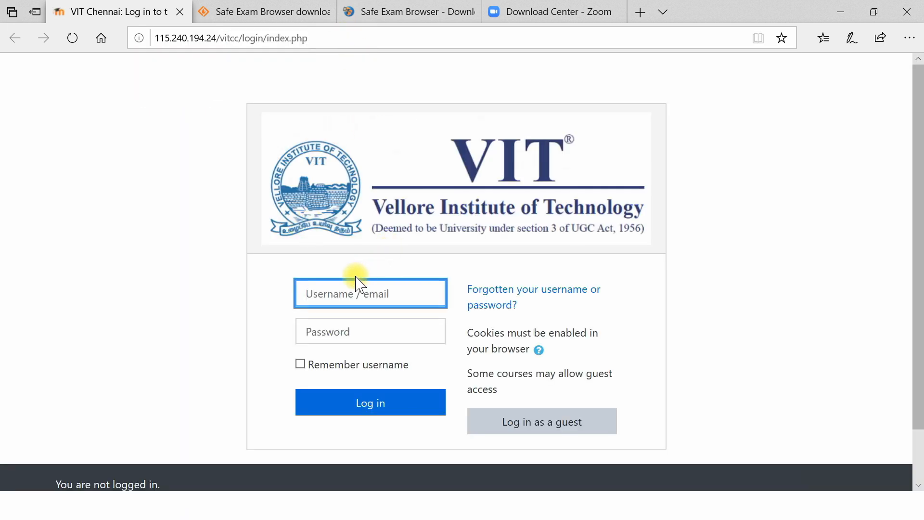
# Log in to the Moodle site with the account's saved username and password
pyautogui.write('tsp')
pyautogui.press('Down')
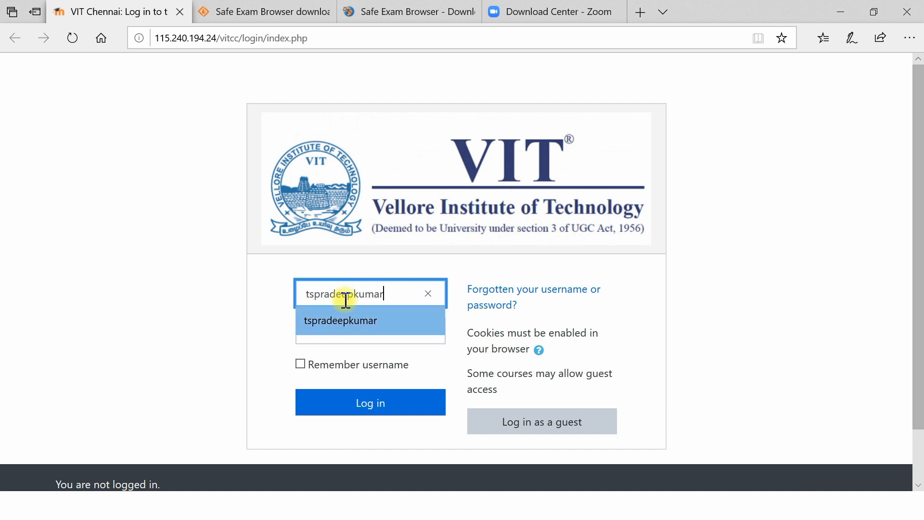
pyautogui.press('Return')
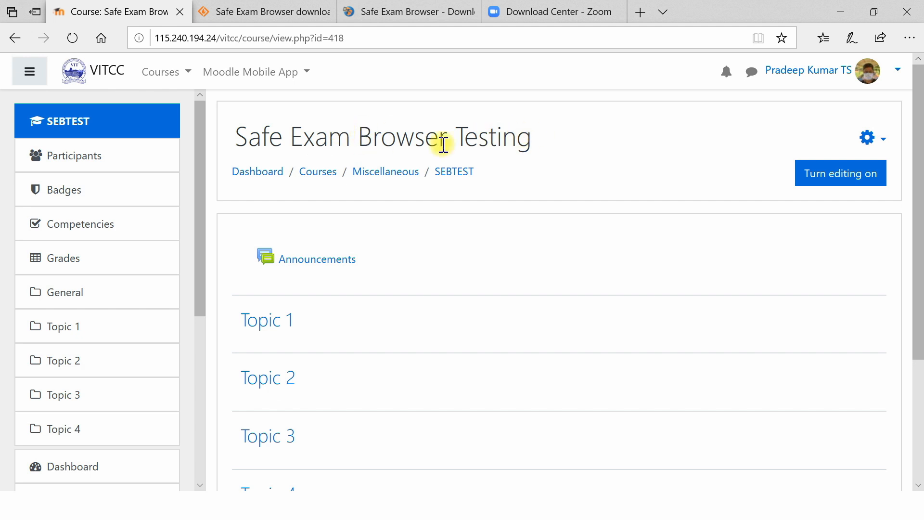
# Turn on course editing and start a new quiz in the General section with the name "Test Quiz (using SEB)"
pyautogui.click(873, 176)
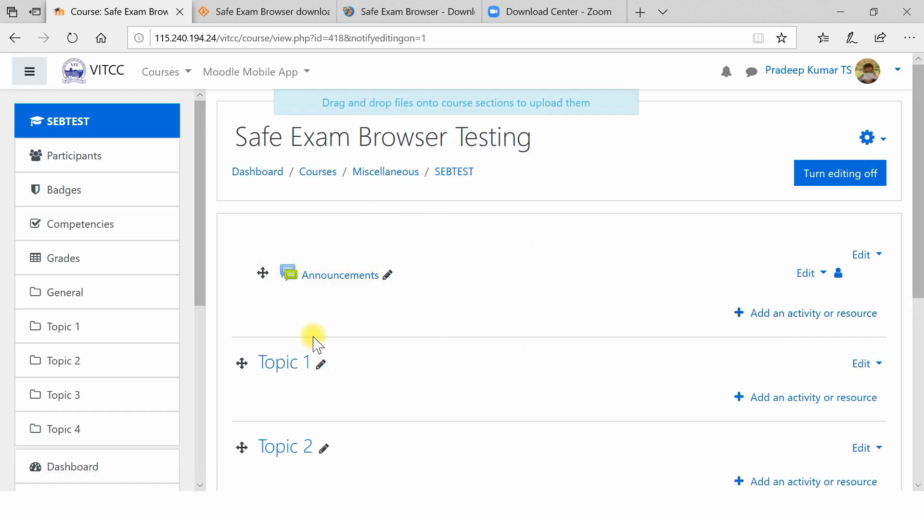
pyautogui.click(772, 314)
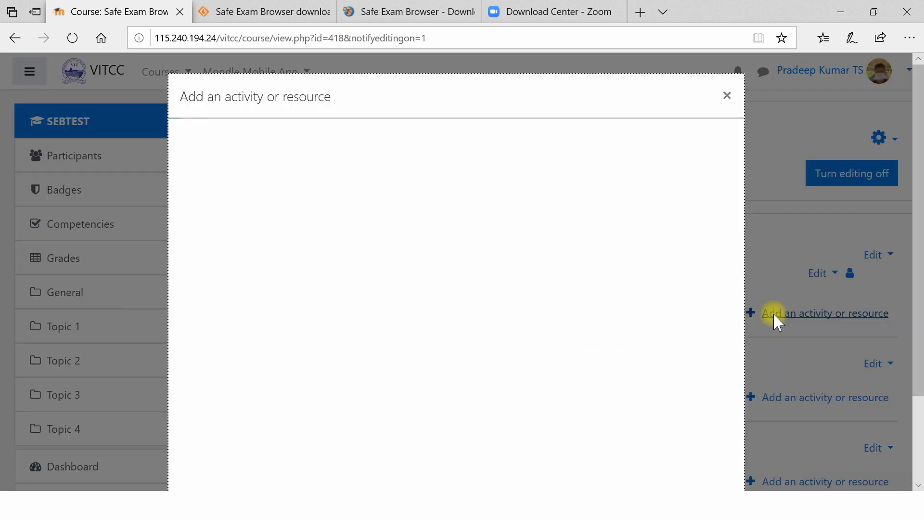
pyautogui.click(424, 233)
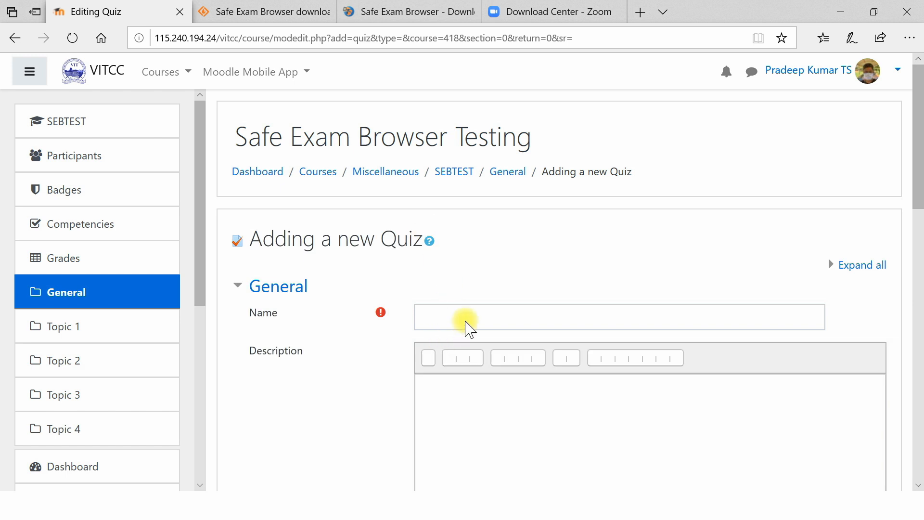
pyautogui.click(471, 320)
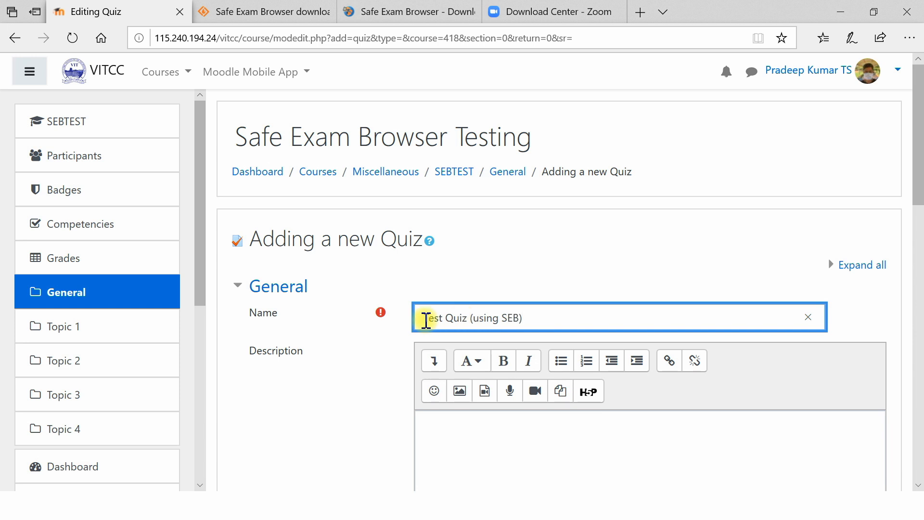
pyautogui.scroll(-5, 362, 330)
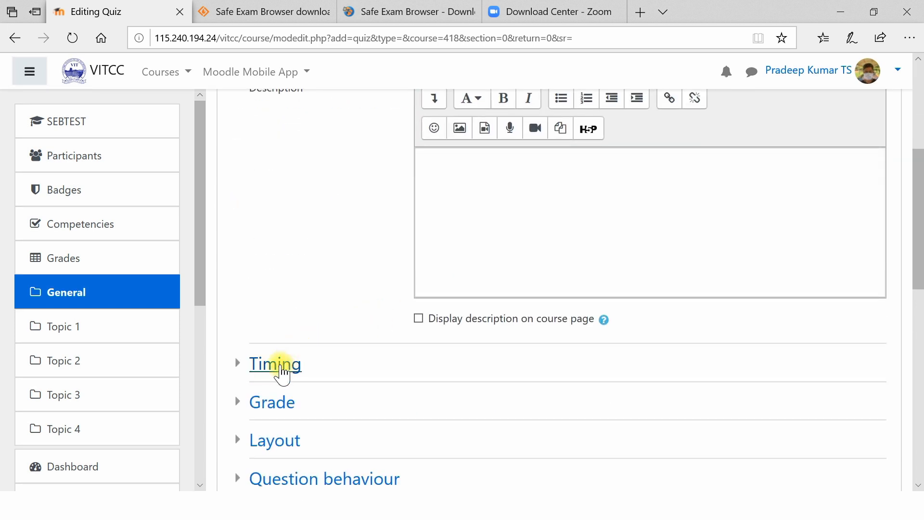
pyautogui.click(279, 369)
pyautogui.click(277, 372)
pyautogui.moveTo(276, 373); pyautogui.dragTo(310, 373)
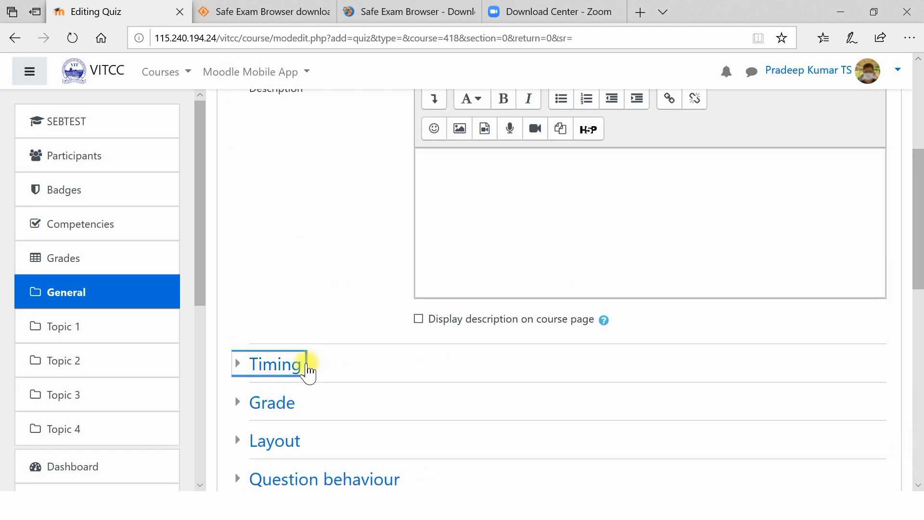
pyautogui.scroll(-1, 306, 367)
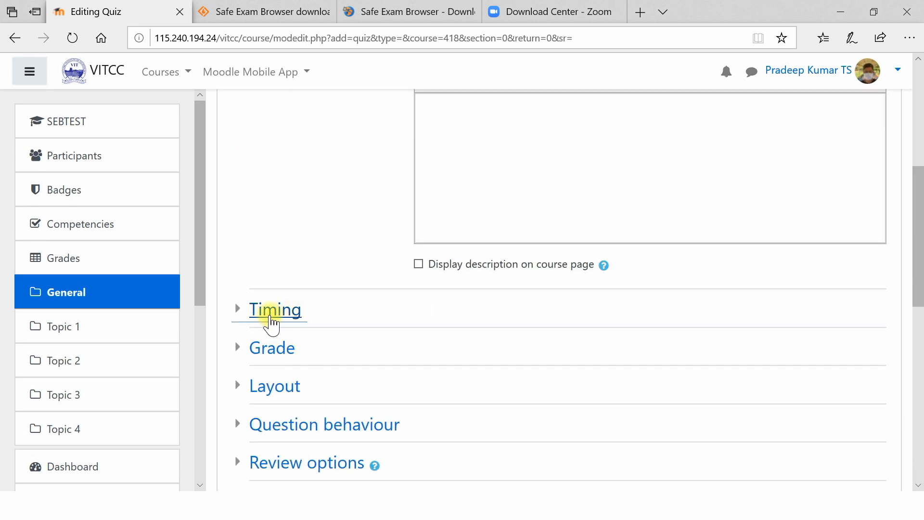
pyautogui.scroll(5, 283, 370)
# Set the quiz's Safe Exam Browser requirement to "Yes – Use SEB client config"
pyautogui.scroll(-8, 284, 370)
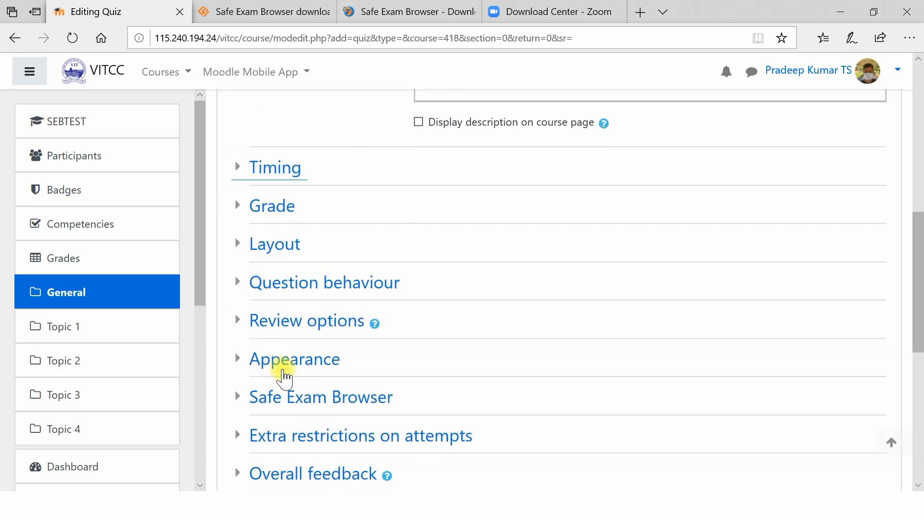
pyautogui.click(342, 331)
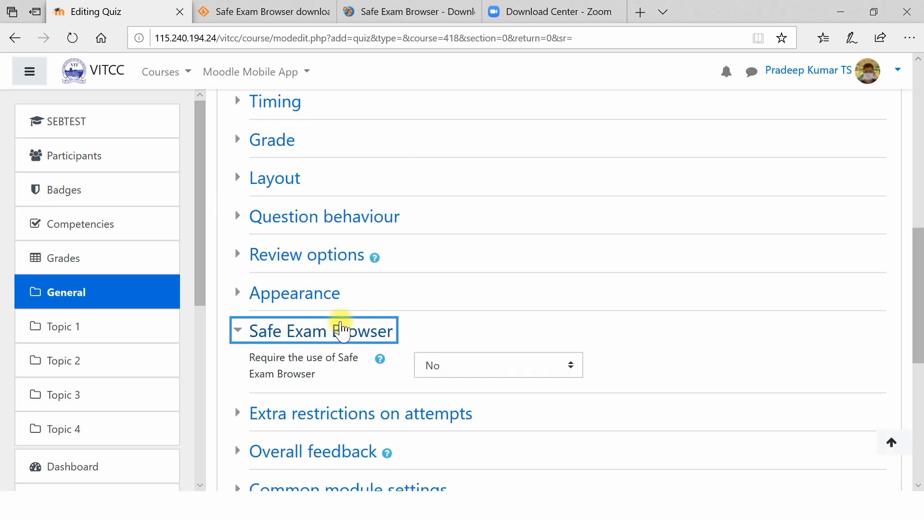
pyautogui.click(456, 369)
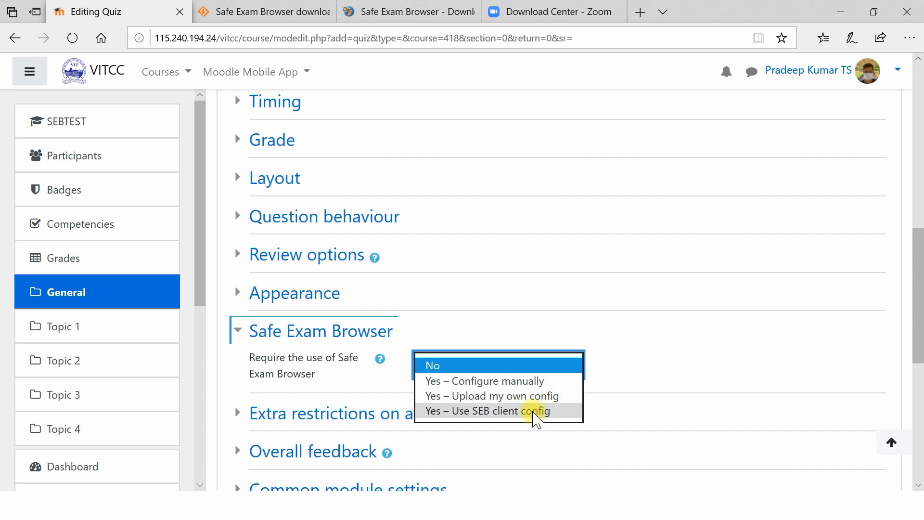
pyautogui.click(505, 415)
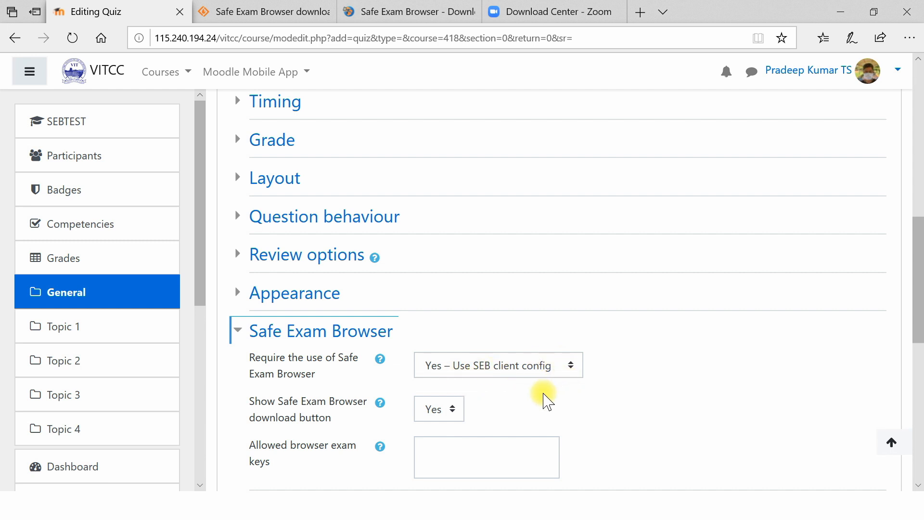
# Set Show Safe Exam Browser download button to No, leaving the allowed browser exam keys empty
pyautogui.scroll(-3, 543, 400)
pyautogui.moveTo(543, 398); pyautogui.dragTo(312, 320)
pyautogui.click(310, 315)
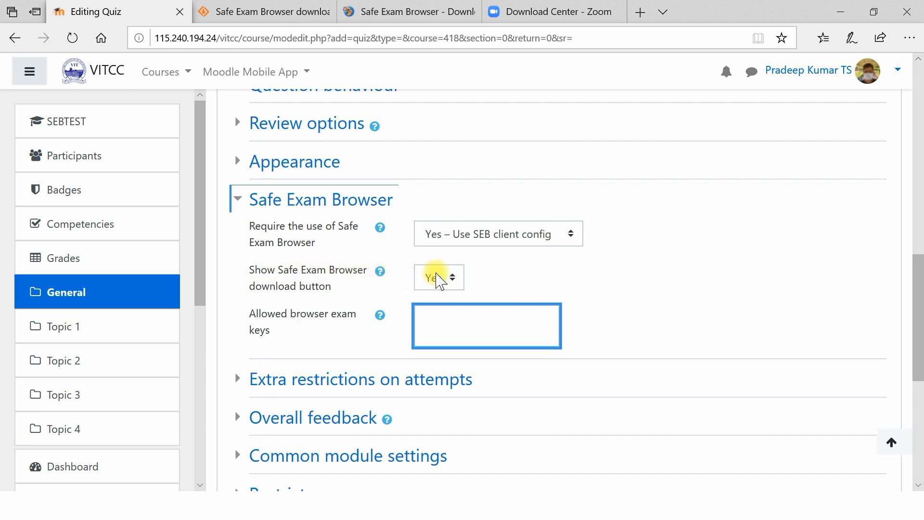
pyautogui.click(447, 279)
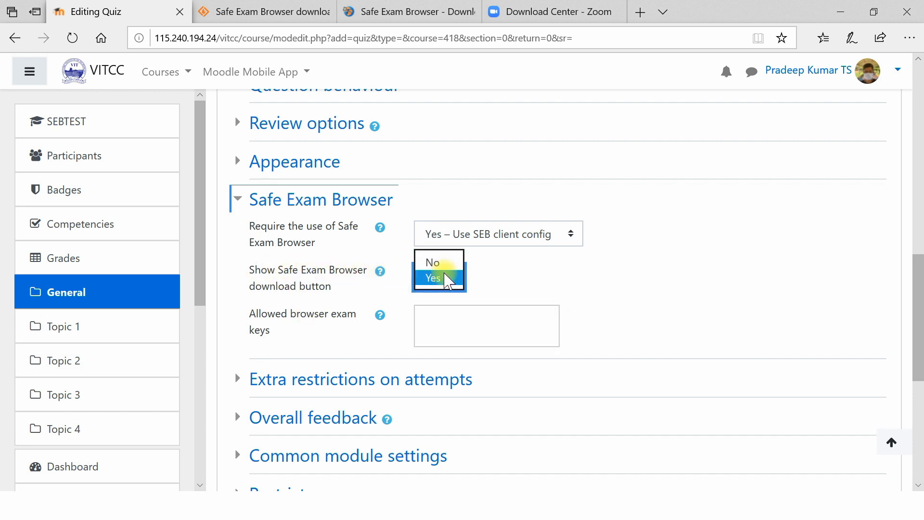
pyautogui.click(436, 261)
pyautogui.click(495, 337)
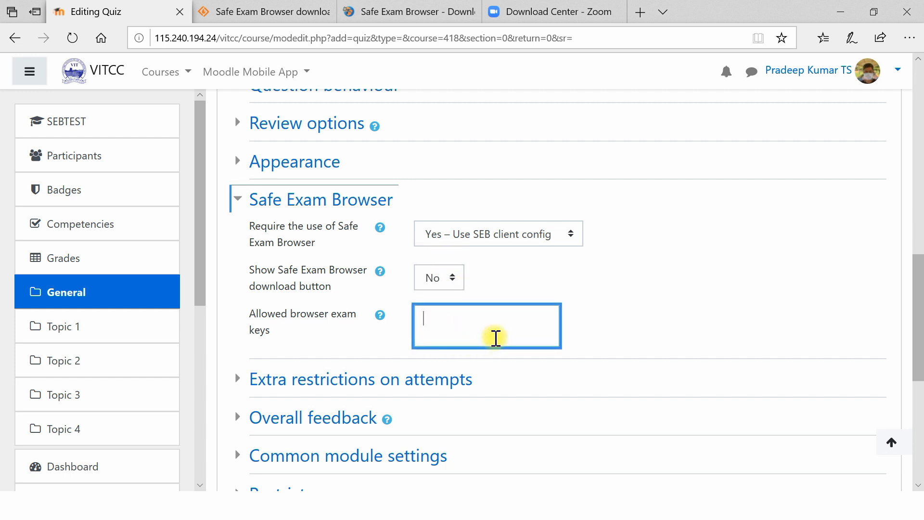
# Save the quiz settings and return to the course page
pyautogui.scroll(-5, 672, 312)
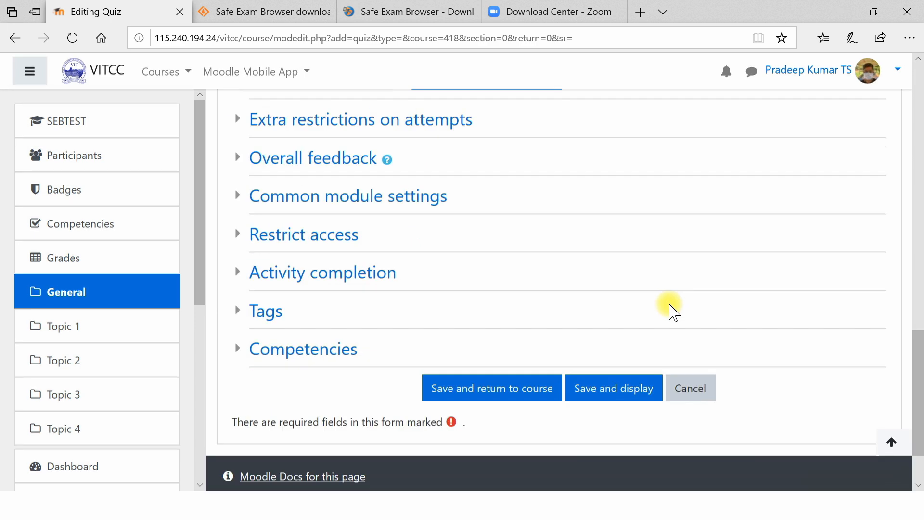
pyautogui.moveTo(671, 310); pyautogui.dragTo(474, 384)
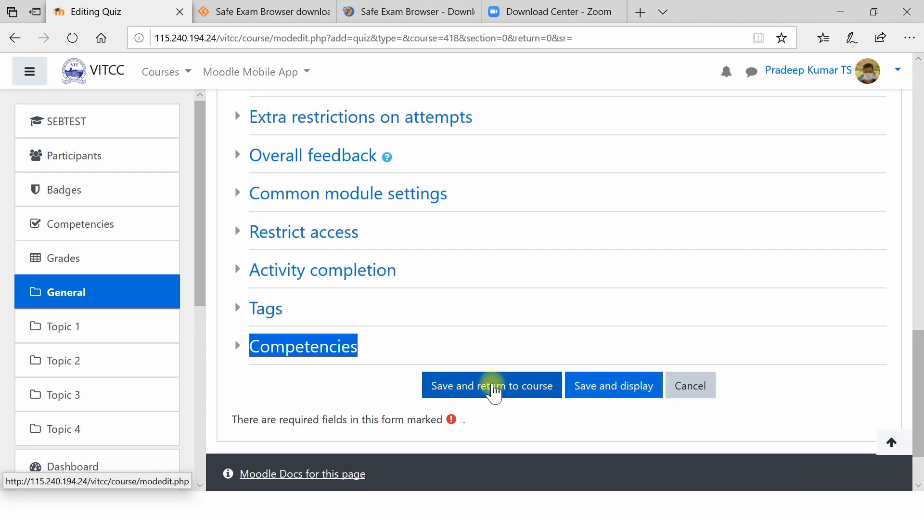
pyautogui.click(494, 386)
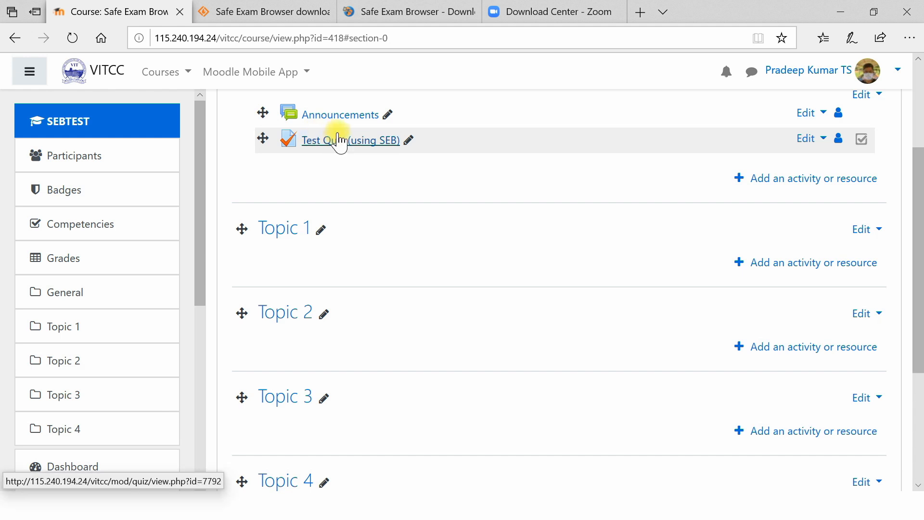
# Open Test Quiz (using SEB) for question editing and turn on Shuffle for its questions
pyautogui.click(336, 137)
pyautogui.click(569, 435)
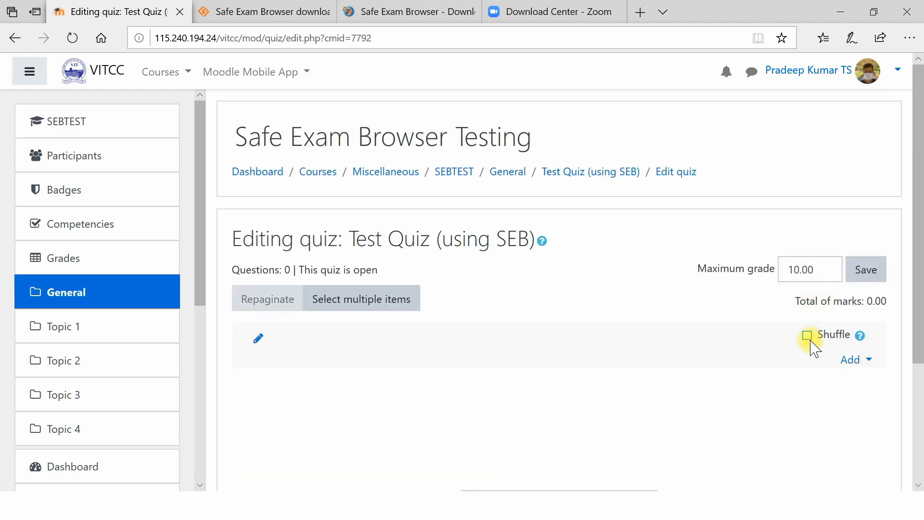
# Add 5 random questions to the quiz from the category "Control Systems - Comprehensive Examination (150)"
pyautogui.click(856, 360)
pyautogui.click(777, 433)
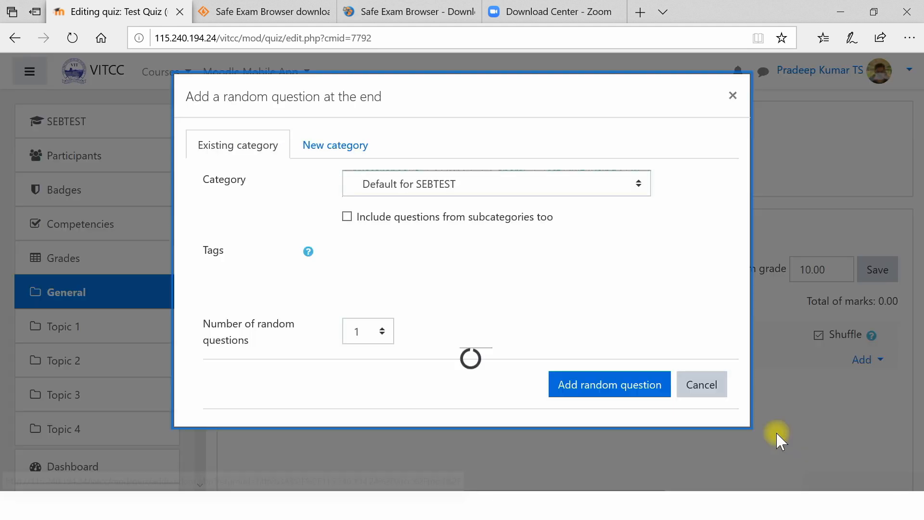
pyautogui.click(530, 191)
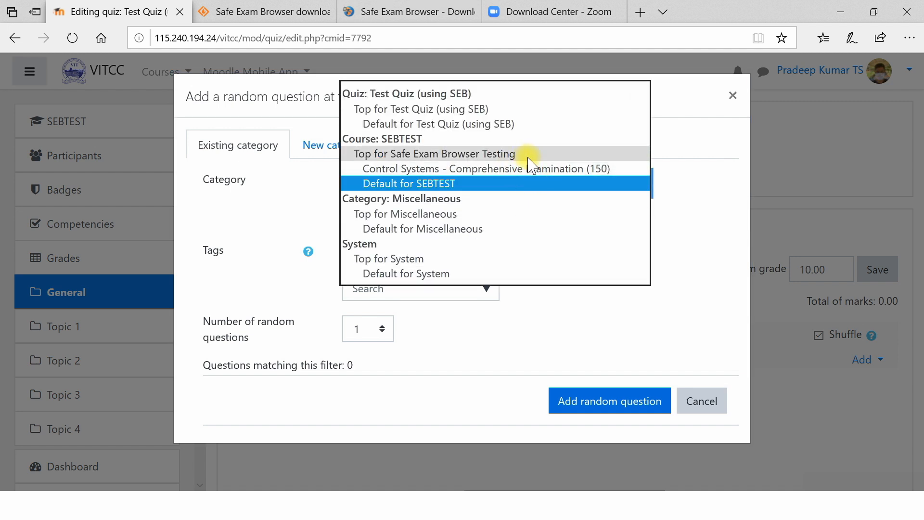
pyautogui.click(529, 169)
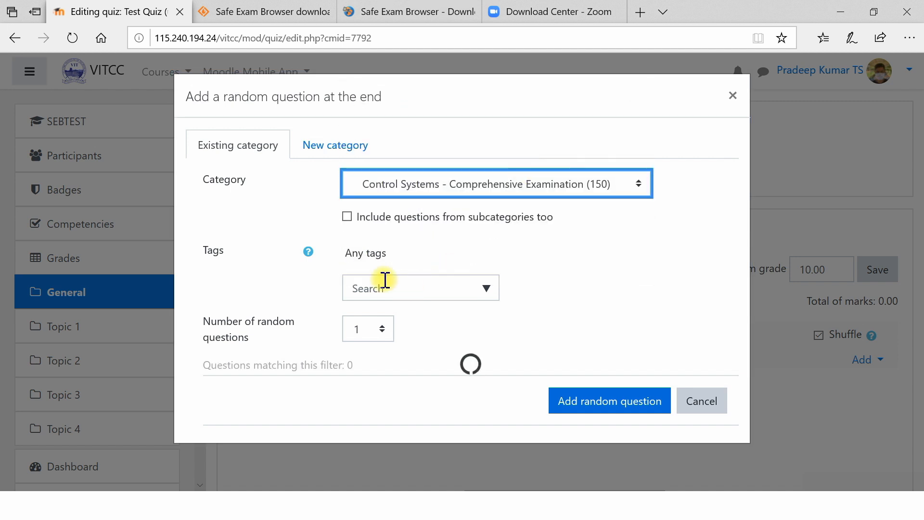
pyautogui.click(375, 337)
pyautogui.press('Down')
pyautogui.press('Down')
pyautogui.press('Down')
pyautogui.press('Down')
pyautogui.press('Return')
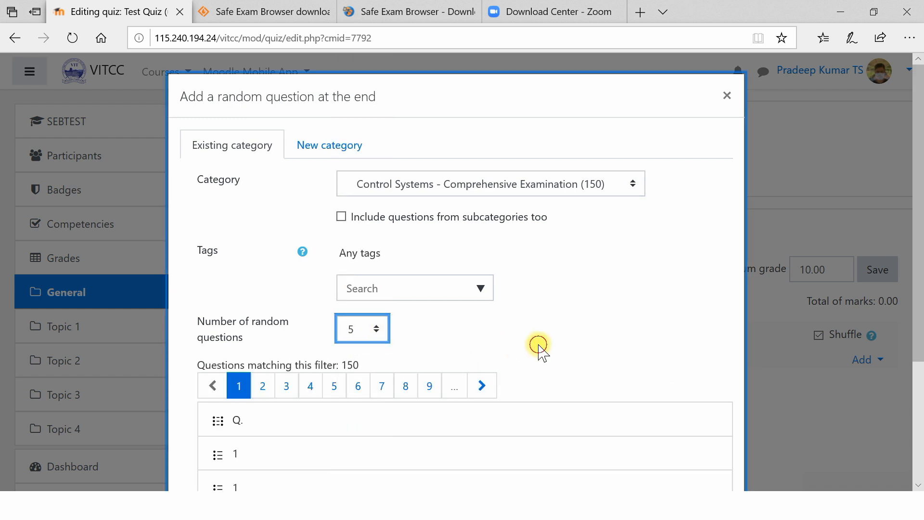
pyautogui.scroll(-2, 541, 350)
pyautogui.scroll(-2, 539, 352)
pyautogui.click(593, 428)
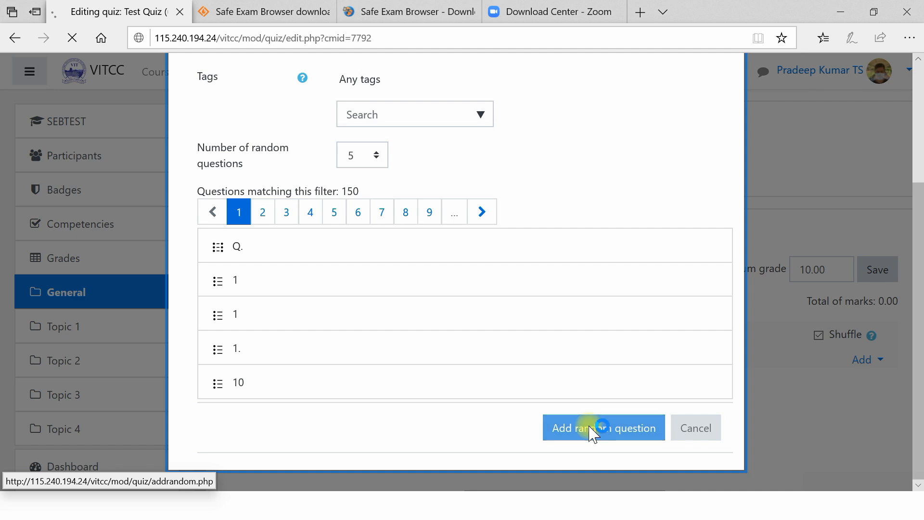
# Check the added questions and save the quiz with a maximum grade of 10.00
pyautogui.scroll(-5, 749, 332)
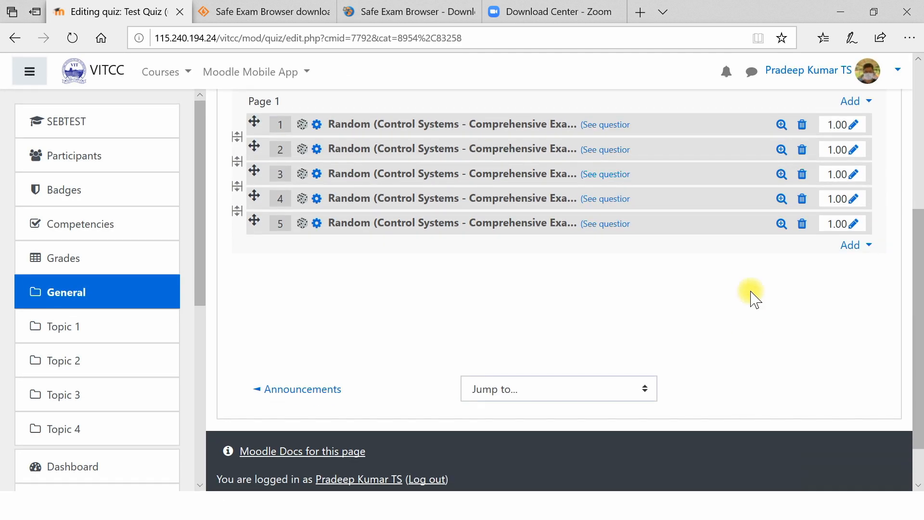
pyautogui.scroll(5, 785, 272)
pyautogui.doubleClick(798, 270)
pyautogui.moveTo(814, 286); pyautogui.dragTo(864, 311)
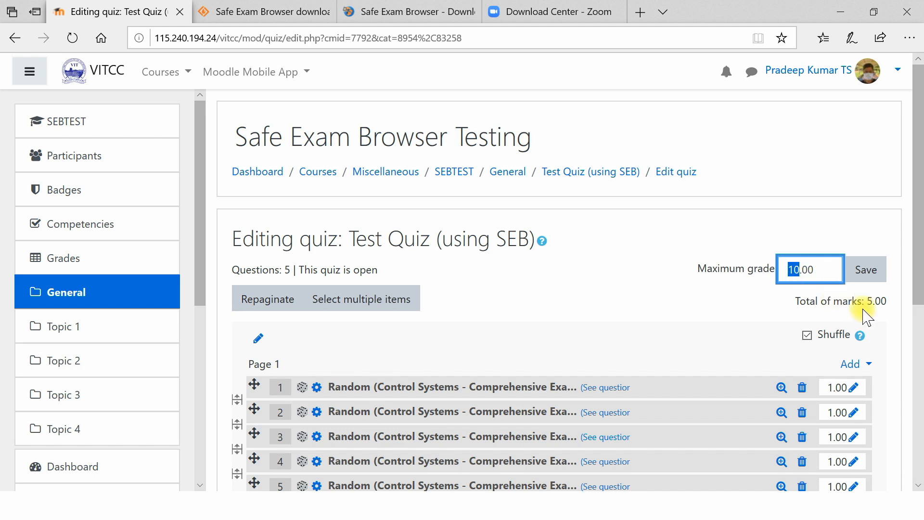
pyautogui.click(854, 279)
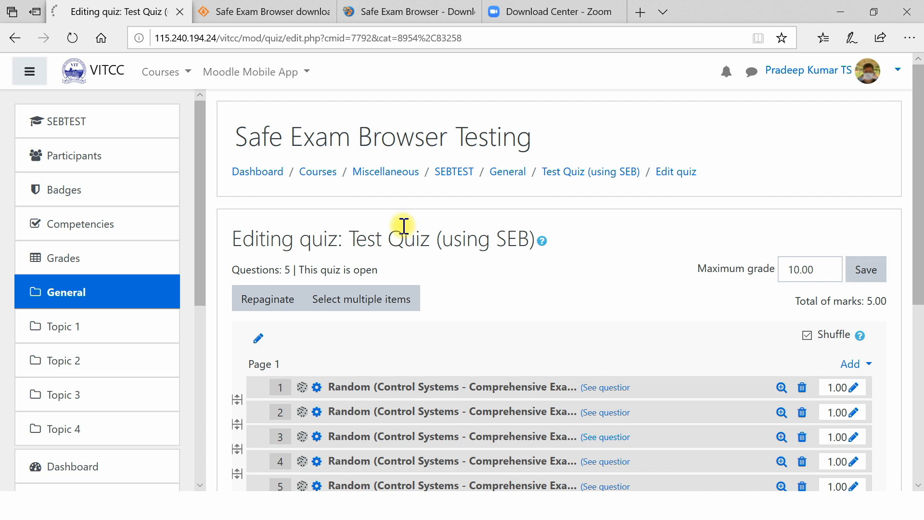
# Return to the SEBTEST course, open Test Quiz (using SEB) and check its Safe Exam Browser restriction notice
pyautogui.click(442, 173)
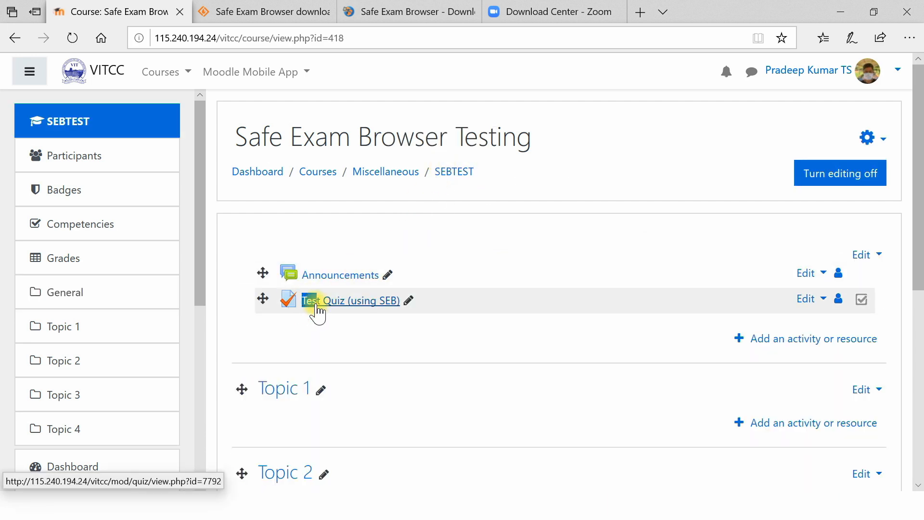
pyautogui.click(316, 307)
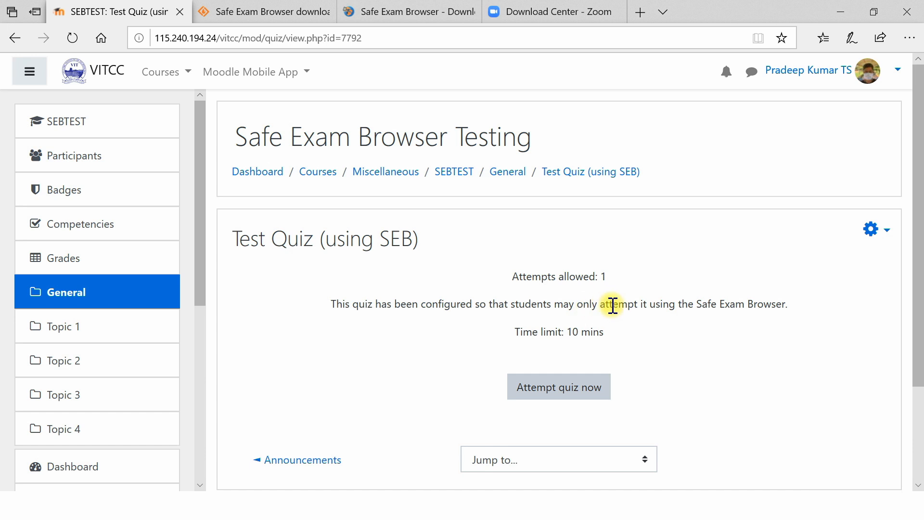
pyautogui.tripleClick(629, 304)
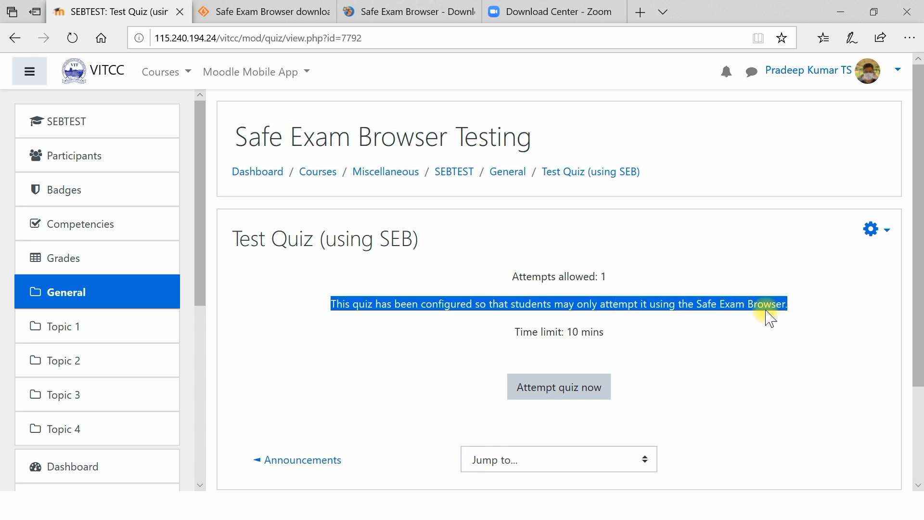
# From the course participants, open the enrolled student's profile, log in as that student and continue to the course
pyautogui.click(77, 155)
pyautogui.scroll(-6, 381, 264)
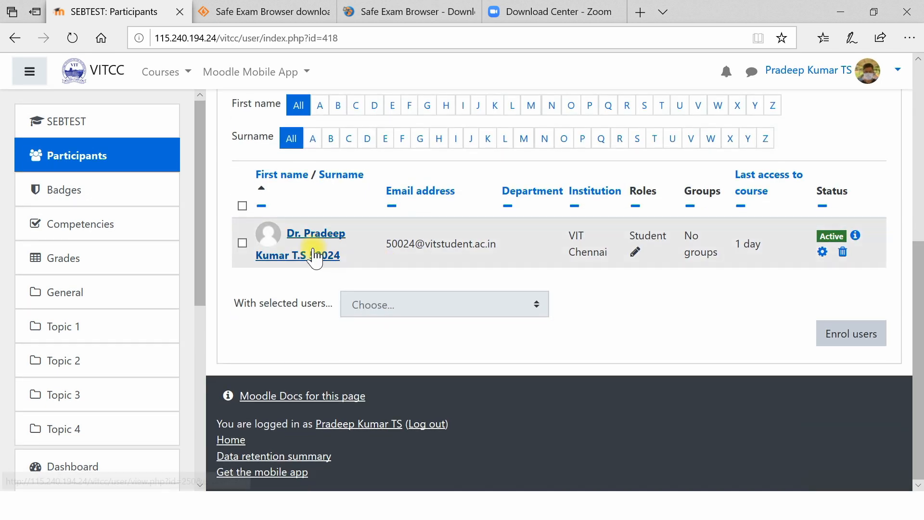
pyautogui.click(318, 260)
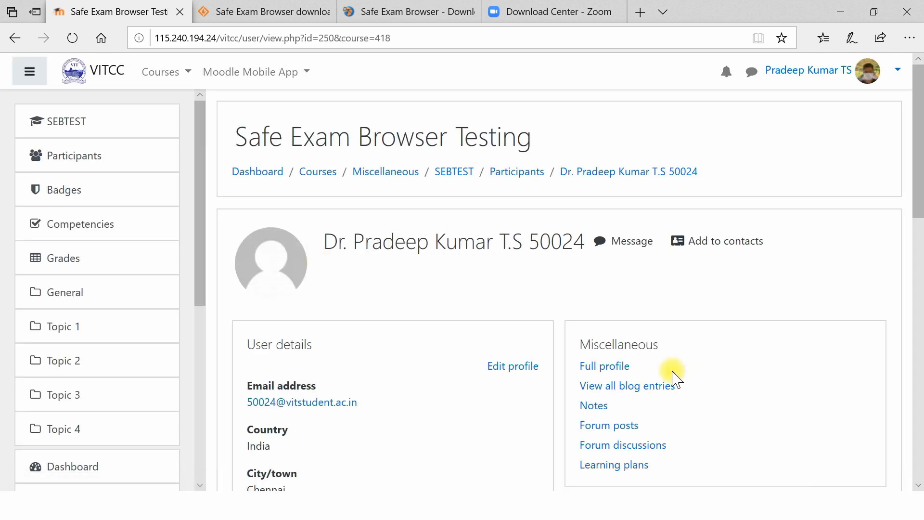
pyautogui.scroll(-5, 671, 375)
pyautogui.click(600, 436)
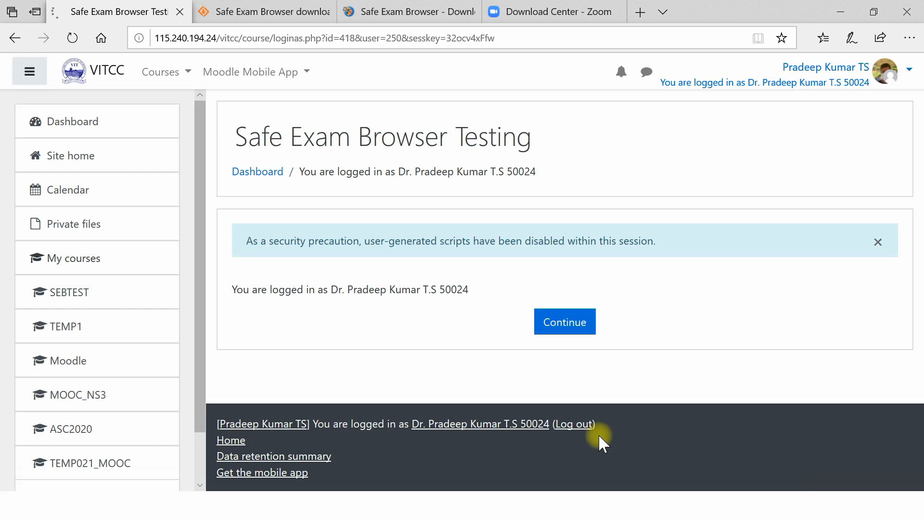
pyautogui.click(558, 327)
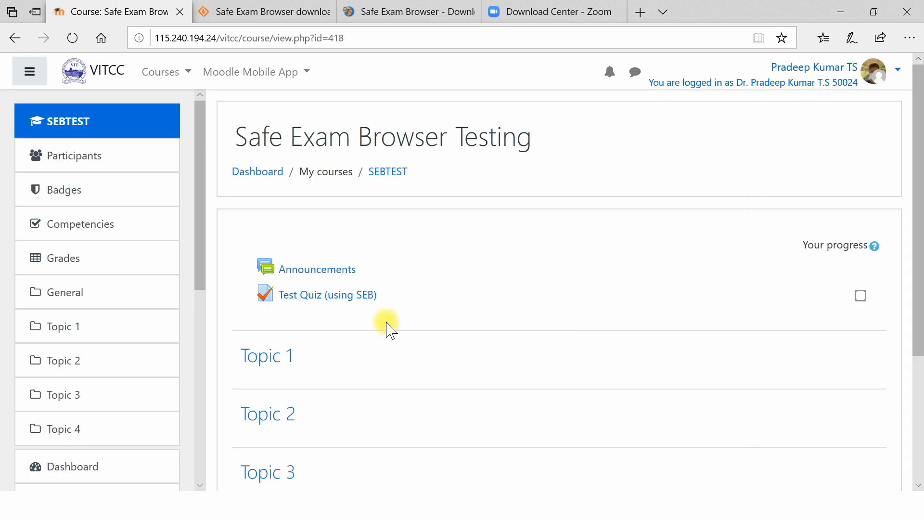
# View Test Quiz (using SEB) as the student, examine its access messages and go back to the course
pyautogui.click(341, 297)
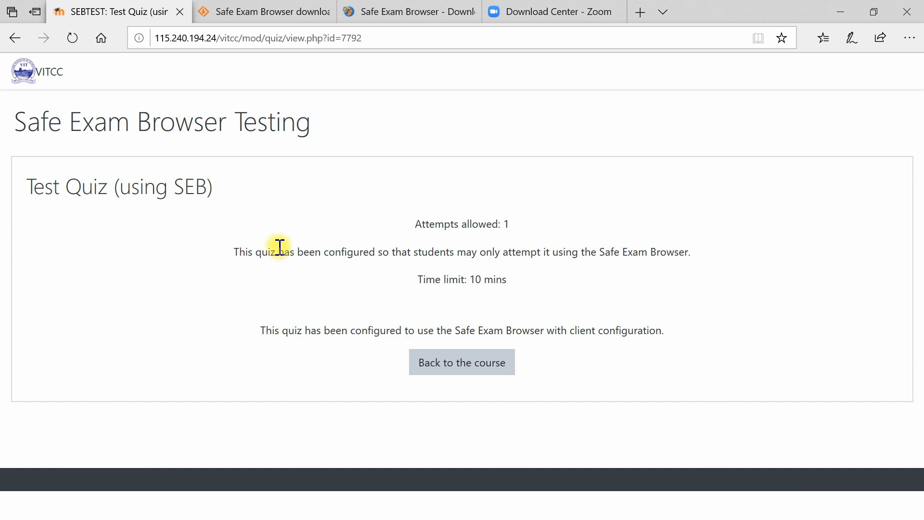
pyautogui.tripleClick(461, 330)
pyautogui.click(604, 335)
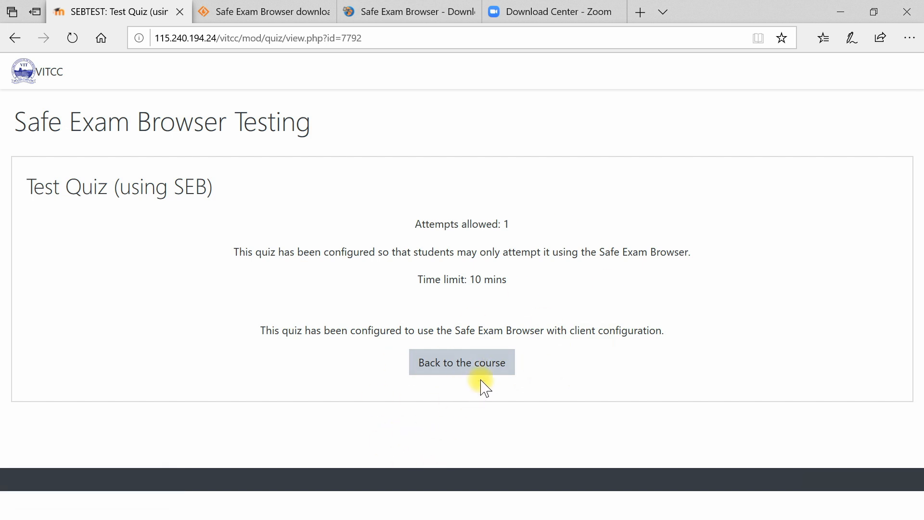
pyautogui.click(492, 368)
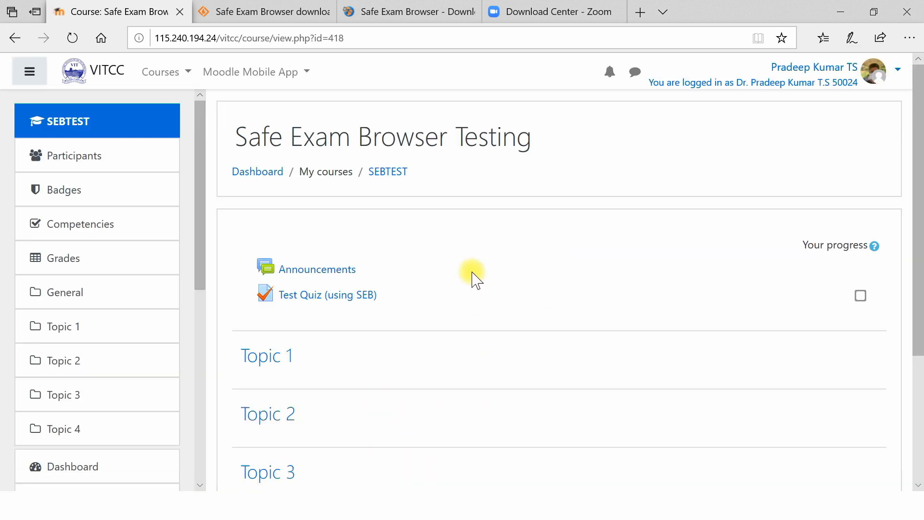
# Switch to the PowerPoint editing window and select the Step 2 - Moodle slide
pyautogui.hotkey('alt', 'Tab')
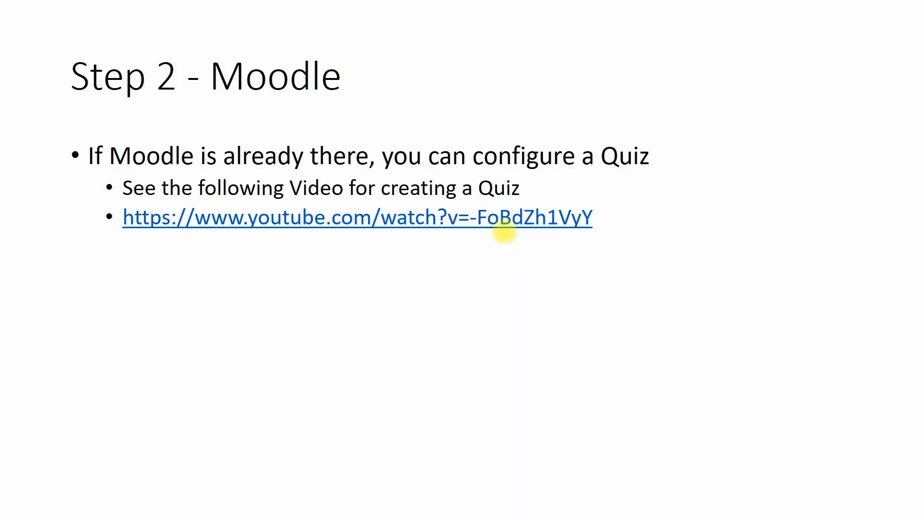
pyautogui.hotkey('alt', 'Tab')
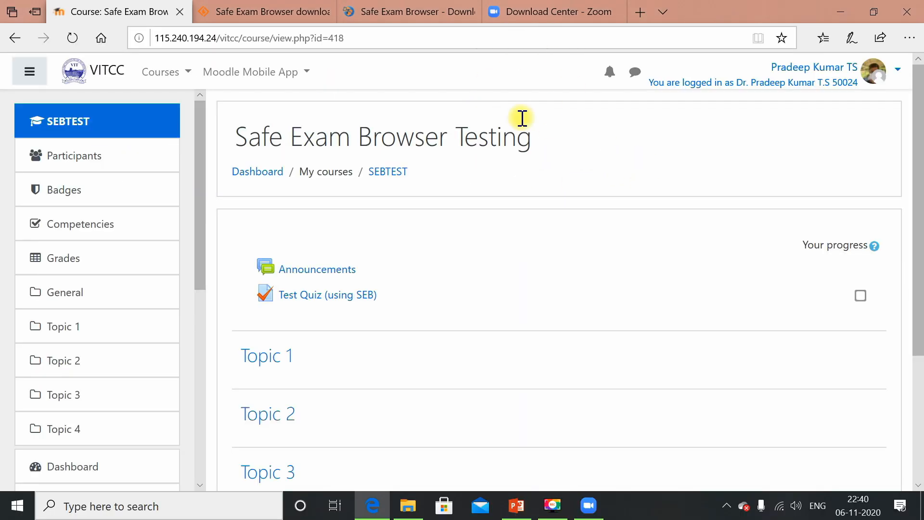
pyautogui.hotkey('alt', 'Tab')
pyautogui.hotkey('alt', 'Tab')
pyautogui.hotkey('alt', 'Tab')
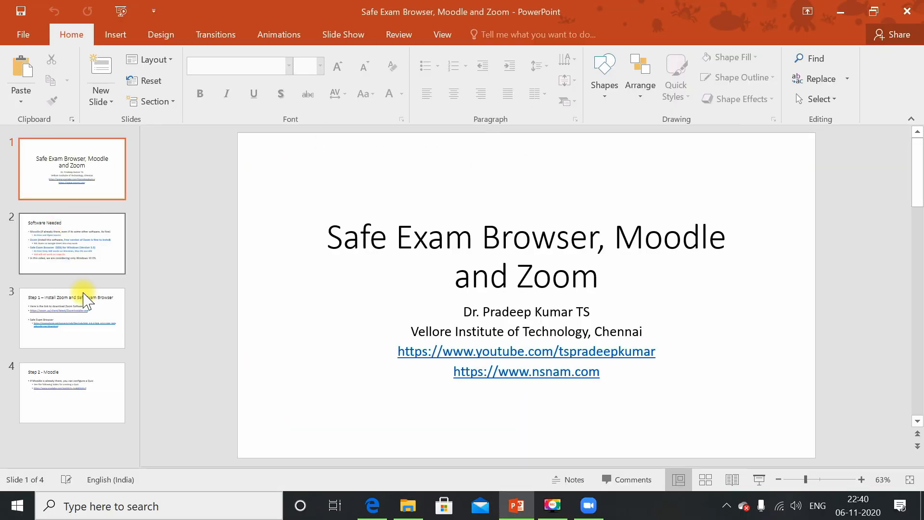
pyautogui.click(84, 300)
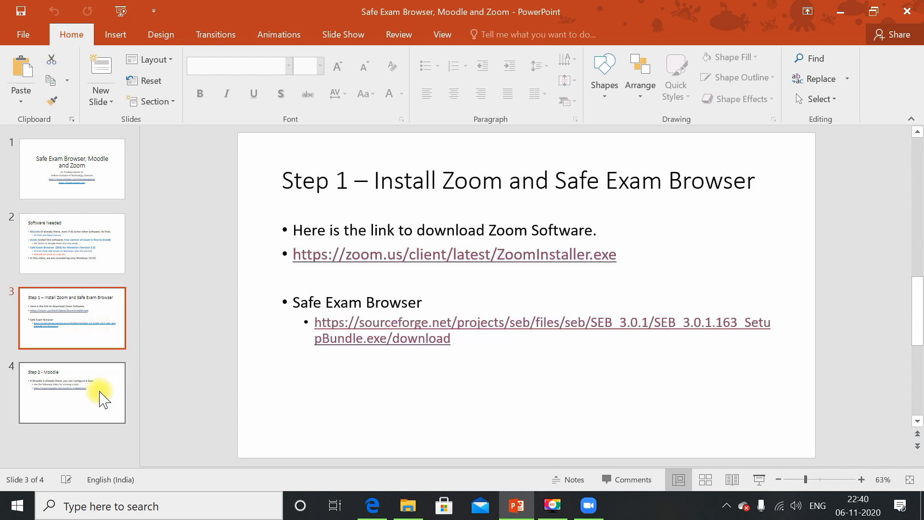
pyautogui.click(80, 414)
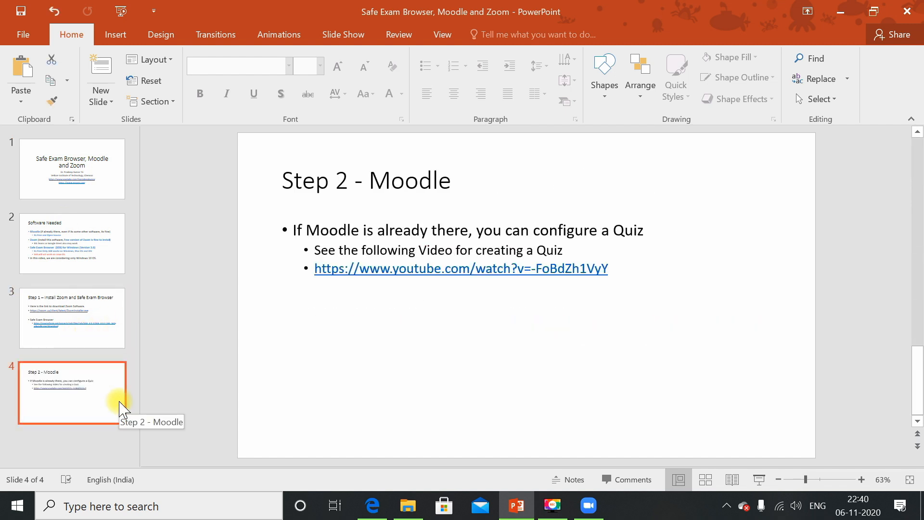